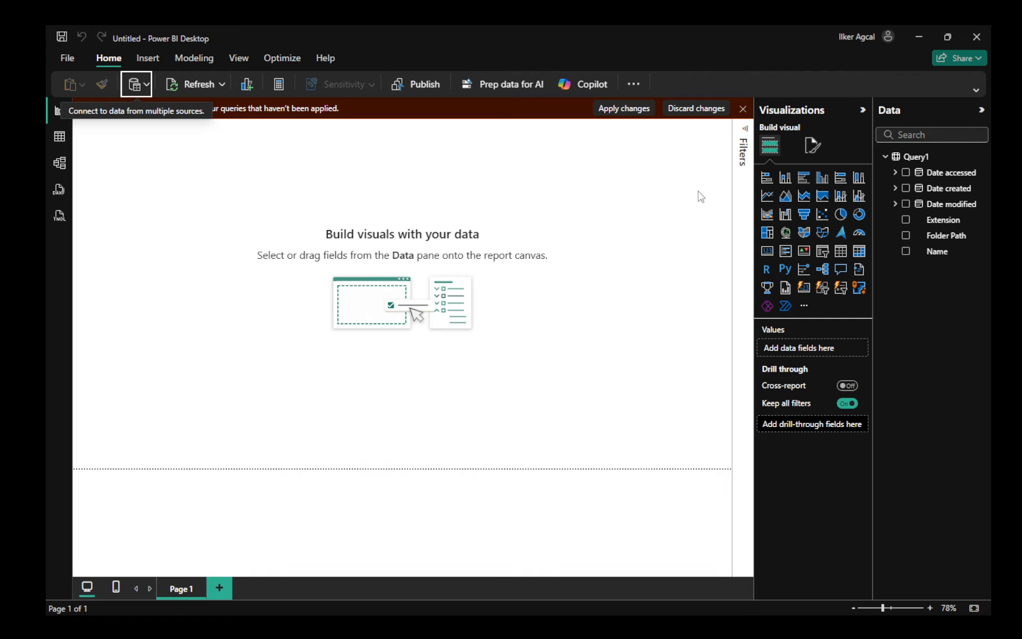
# - Dismiss the pending-changes banner and browse the Samp-01 document library with Book.xlsx in the SharePoint site
pyautogui.click(744, 110)
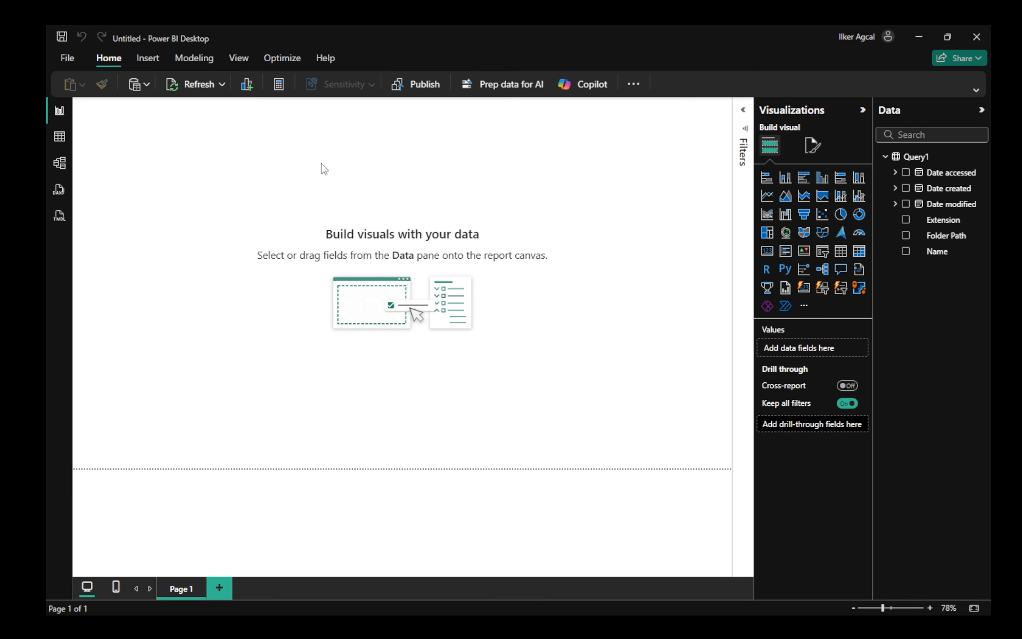
pyautogui.hotkey('alt', 'Tab')
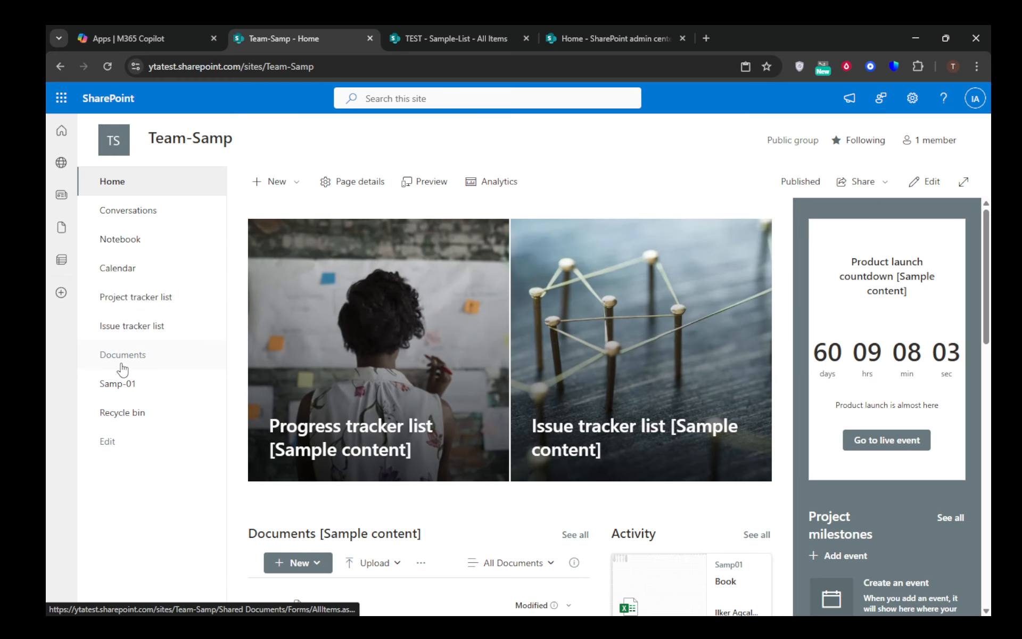
pyautogui.click(130, 392)
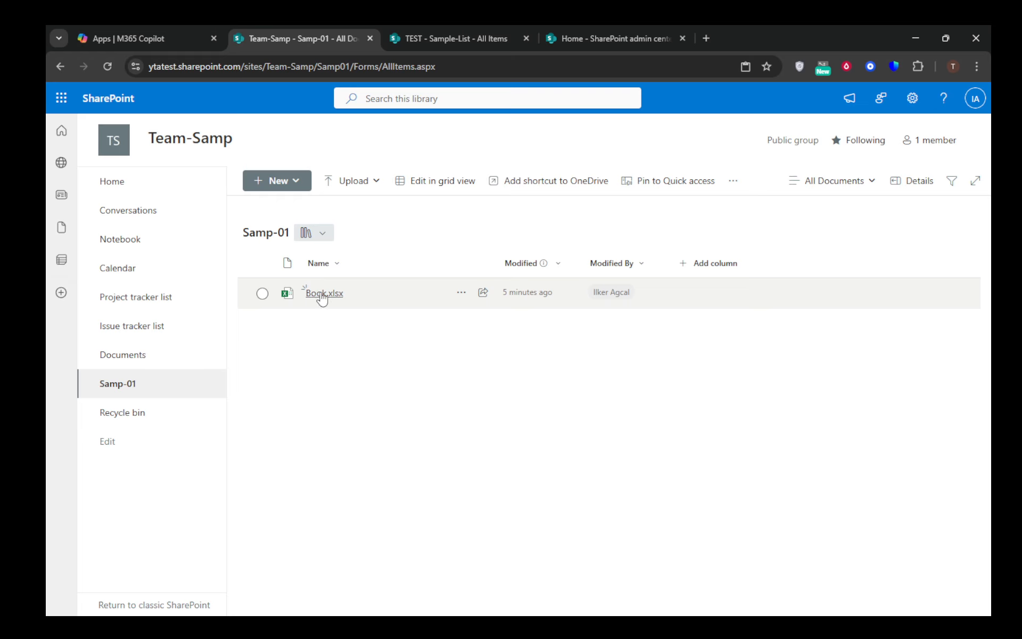
pyautogui.click(326, 293)
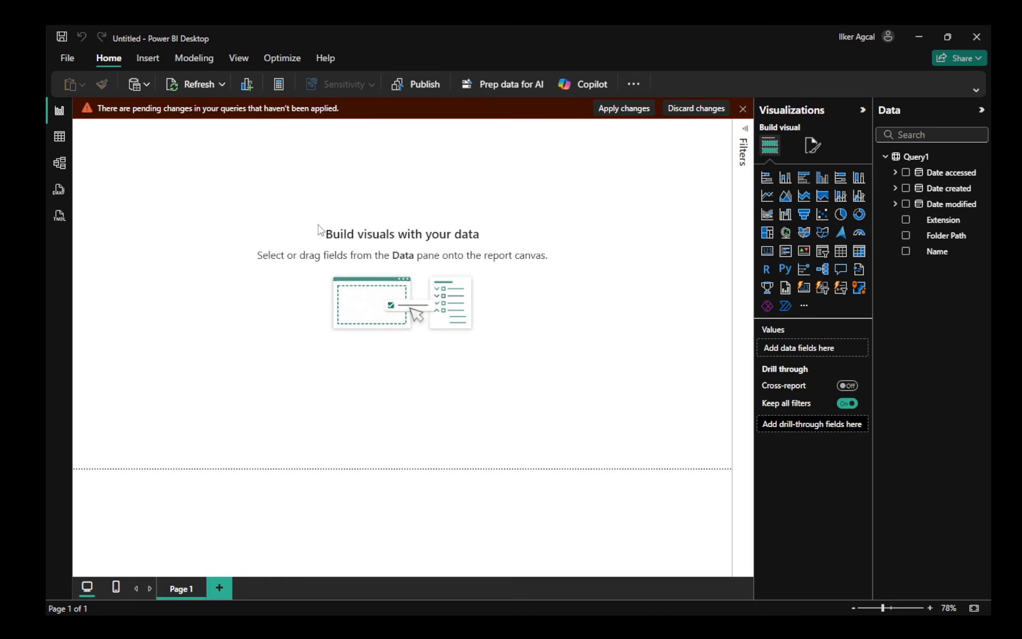
# - Discard the pending query changes in the report
pyautogui.click(703, 110)
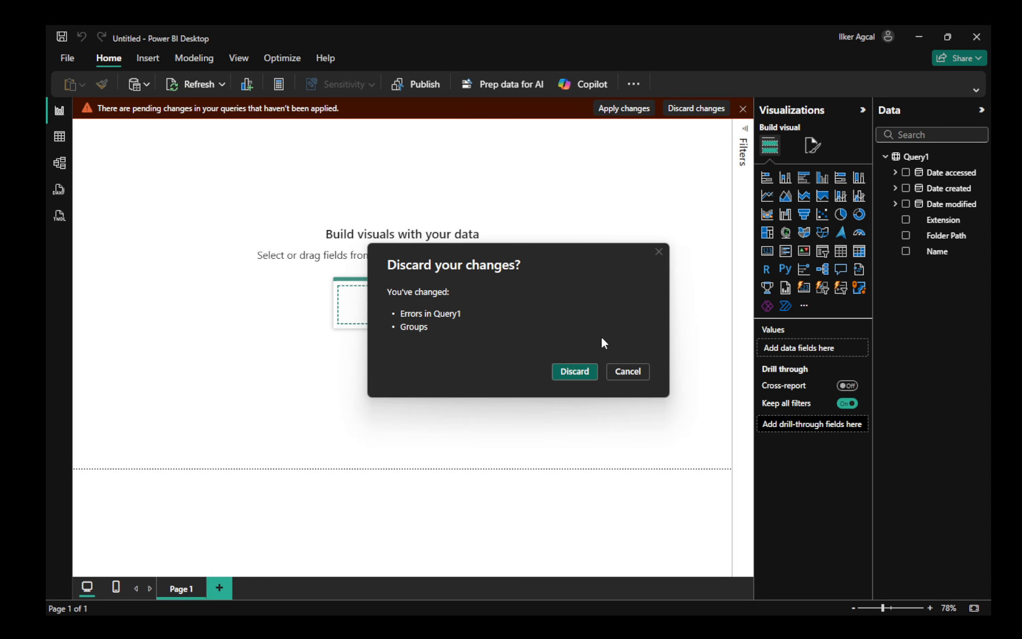
pyautogui.click(574, 370)
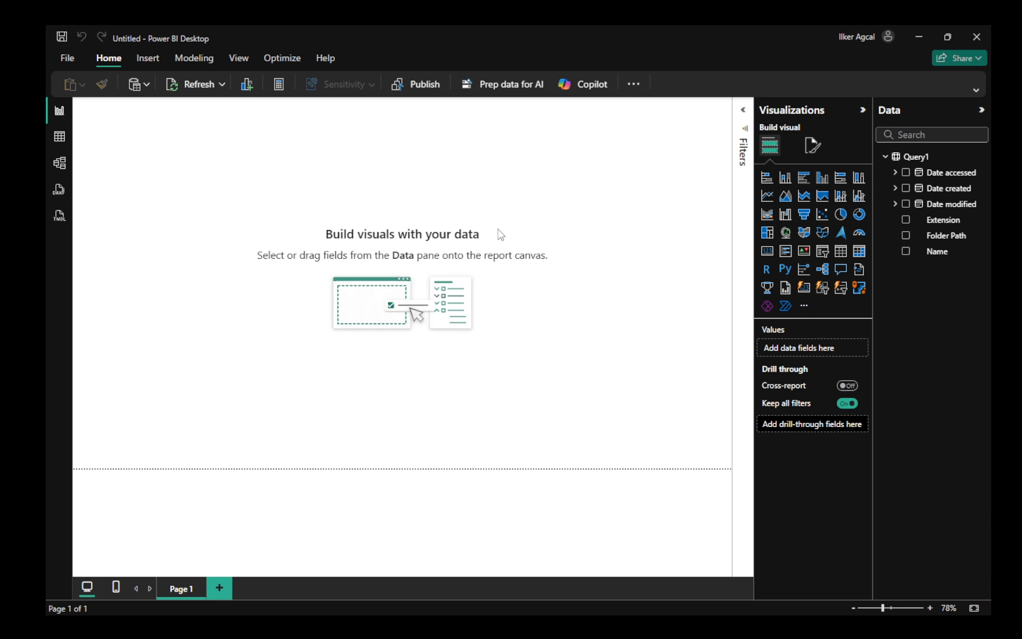
# - Copy the Team-Samp site home page URL from the browser and return to Power BI
pyautogui.hotkey('alt', 'Tab')
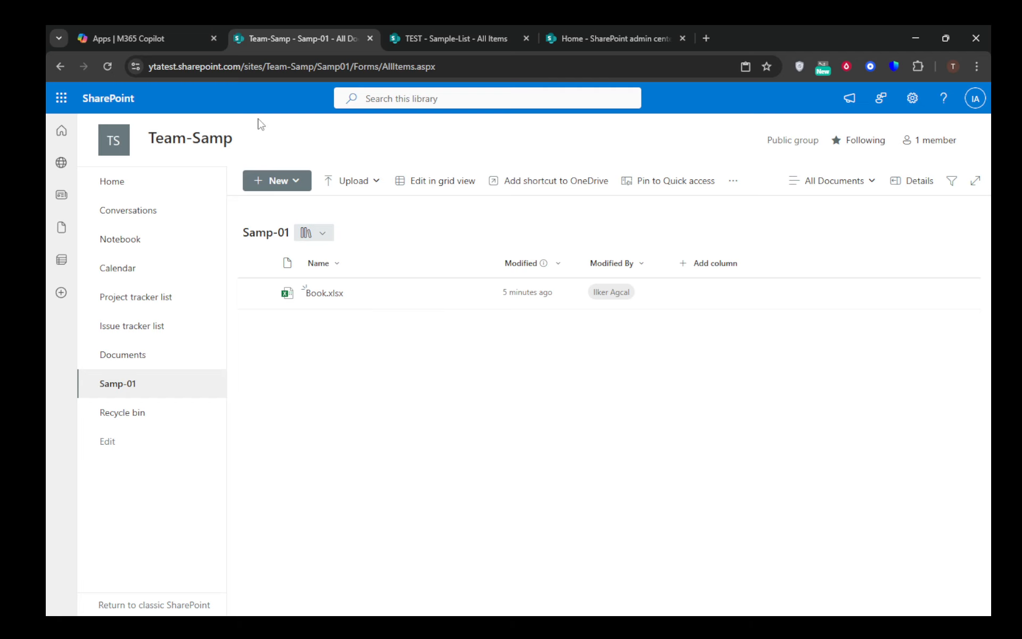
pyautogui.click(114, 185)
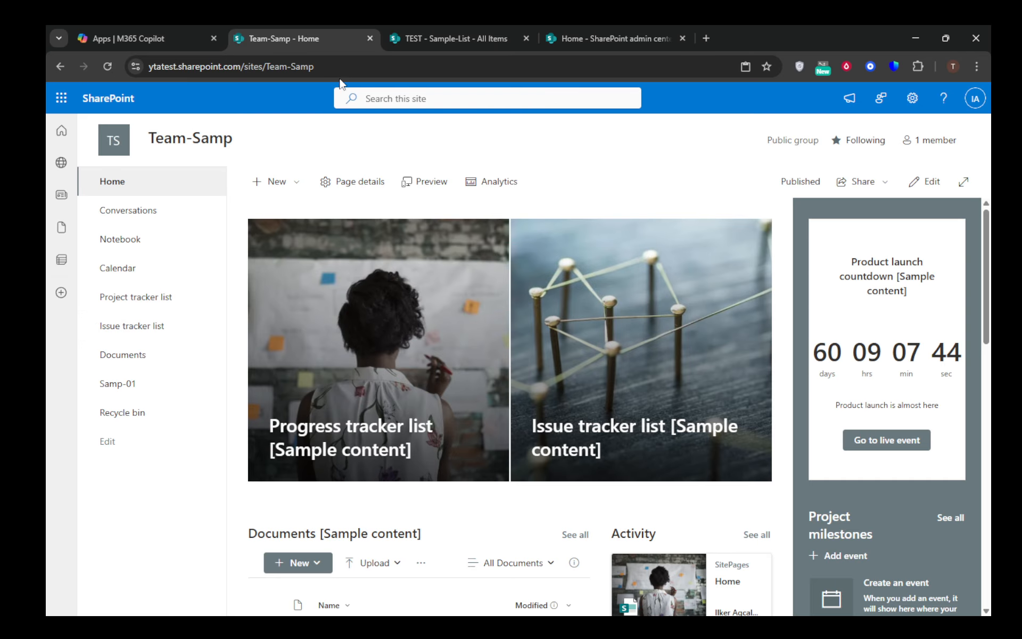
pyautogui.click(354, 67)
pyautogui.hotkey('ctrl', 'c')
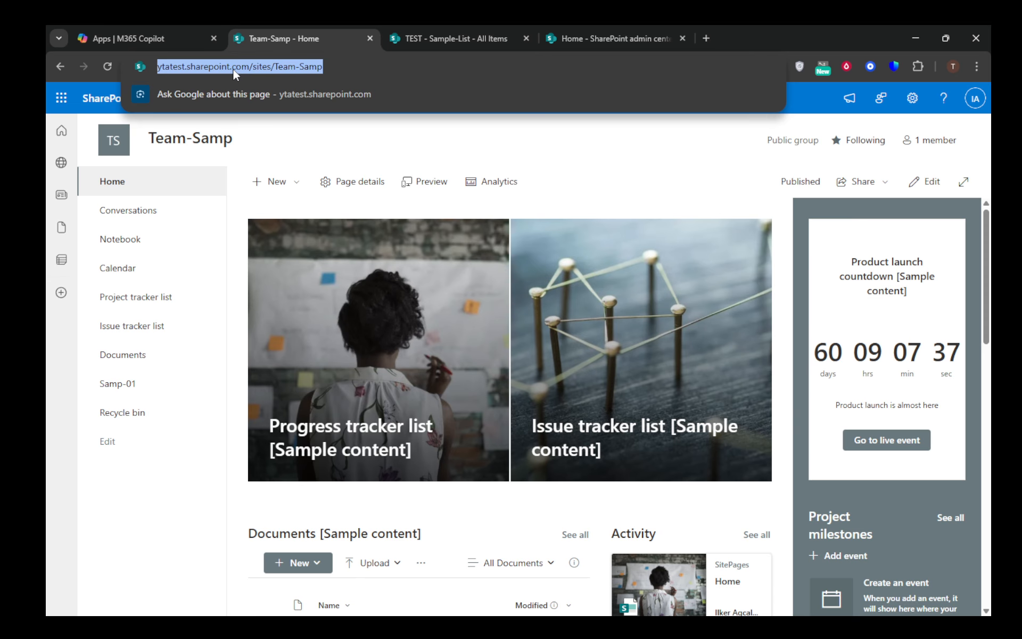
pyautogui.hotkey('alt', 'Tab')
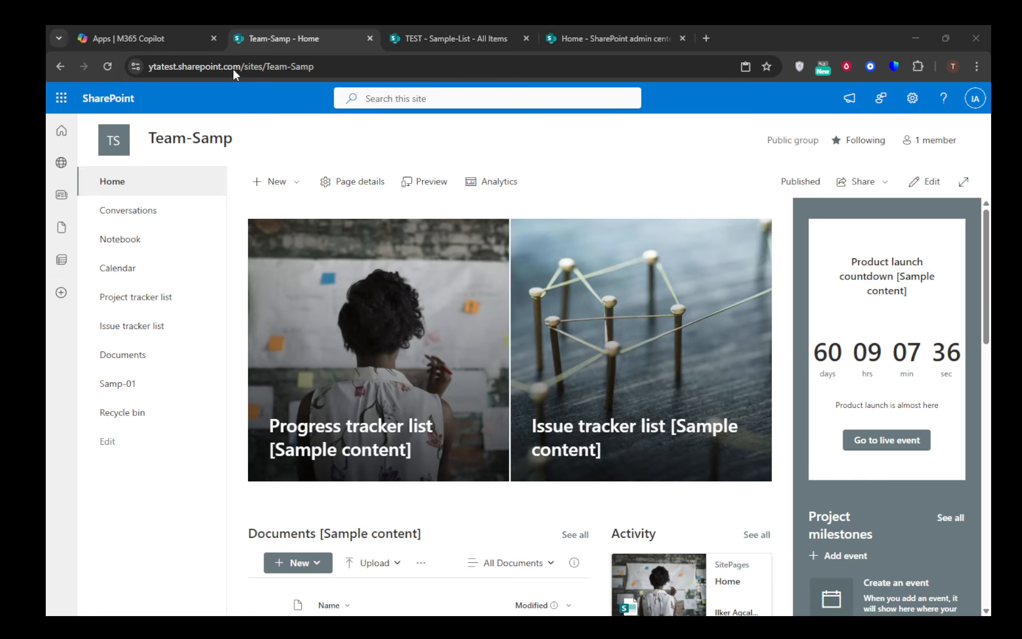
pyautogui.hotkey('alt', 'Tab')
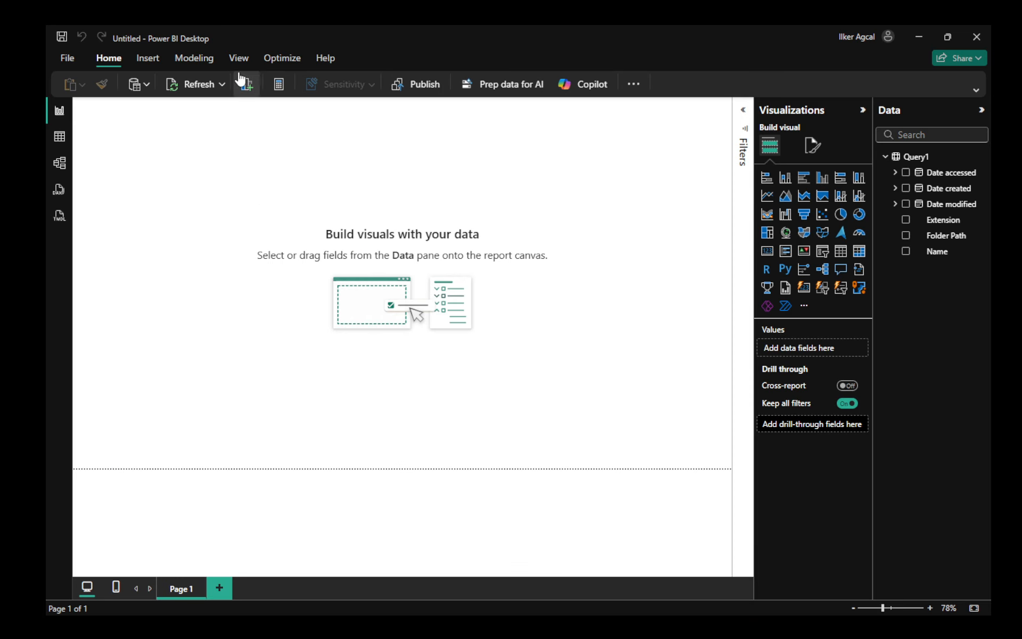
pyautogui.click(147, 86)
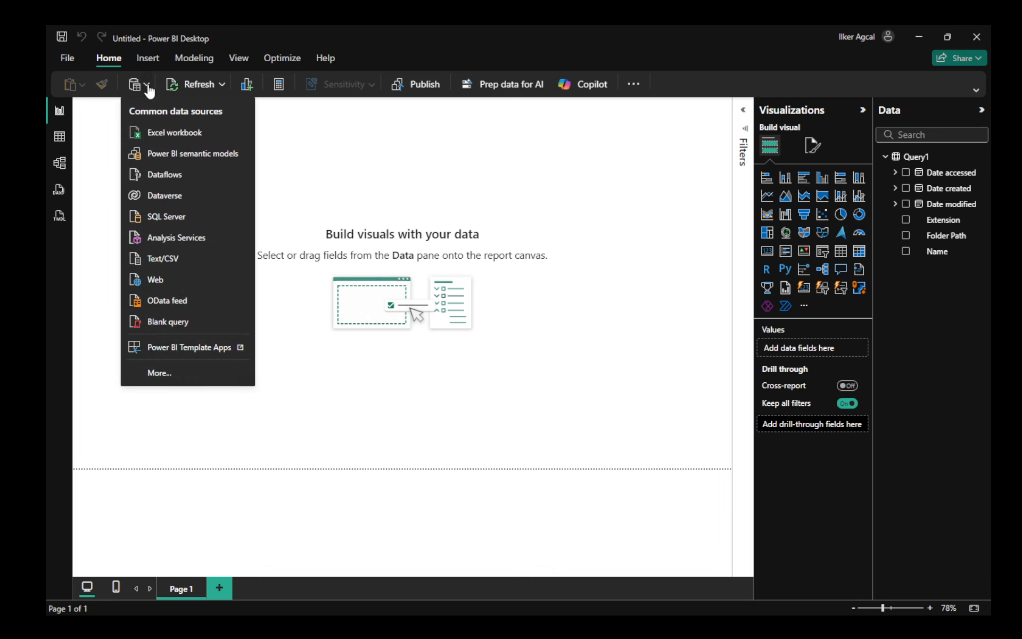
pyautogui.click(157, 367)
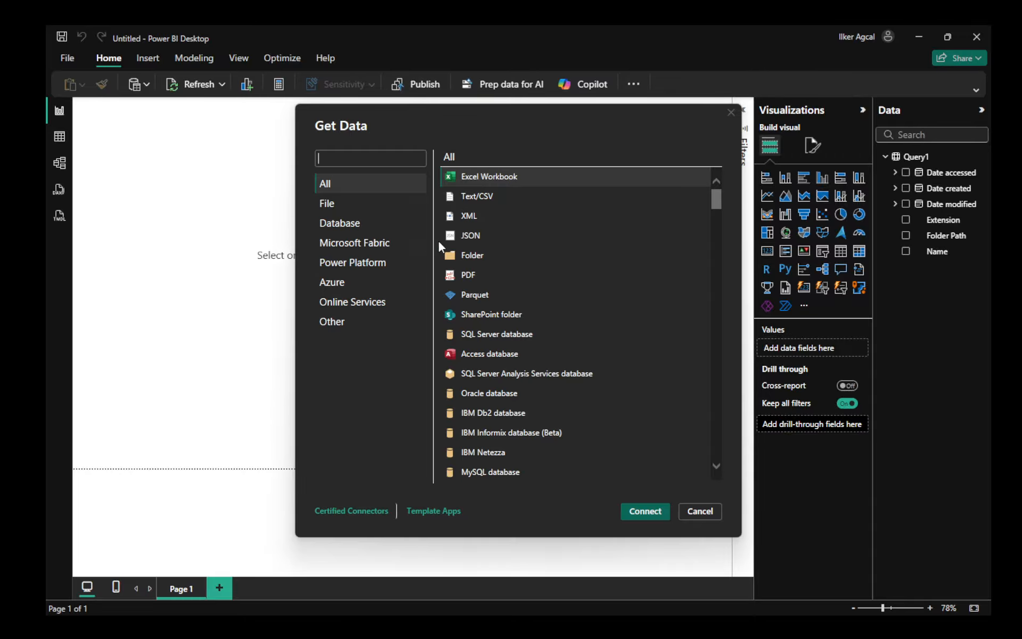
pyautogui.click(521, 319)
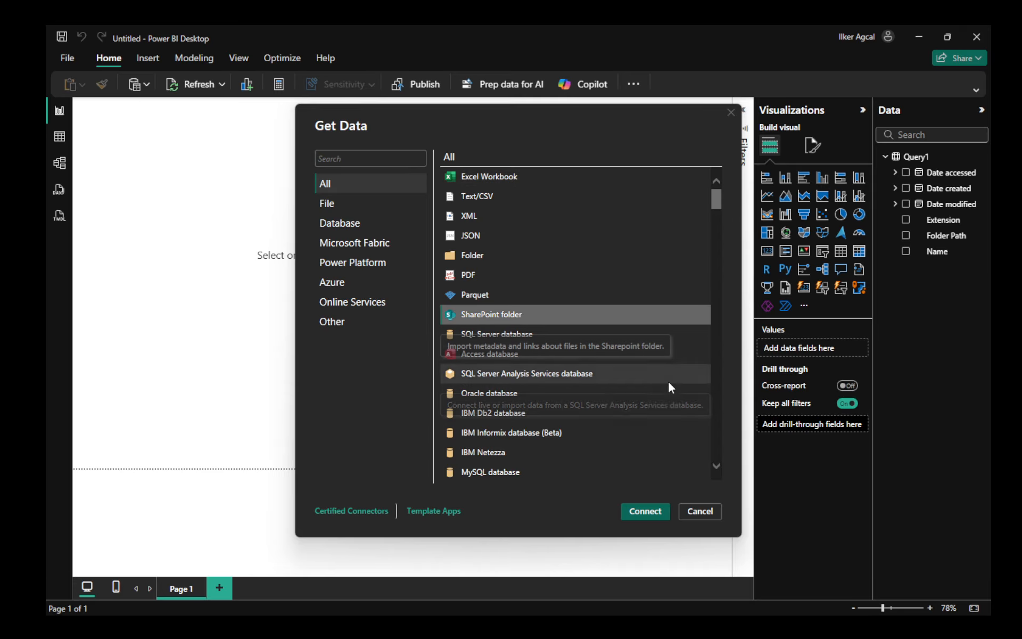
pyautogui.click(645, 512)
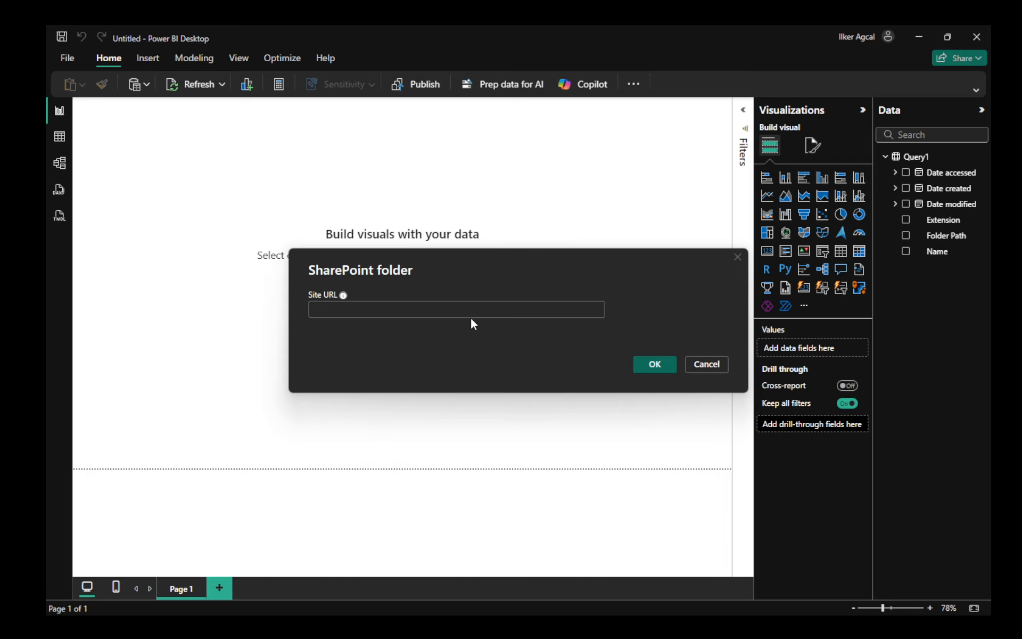
pyautogui.hotkey('ctrl', 'v')
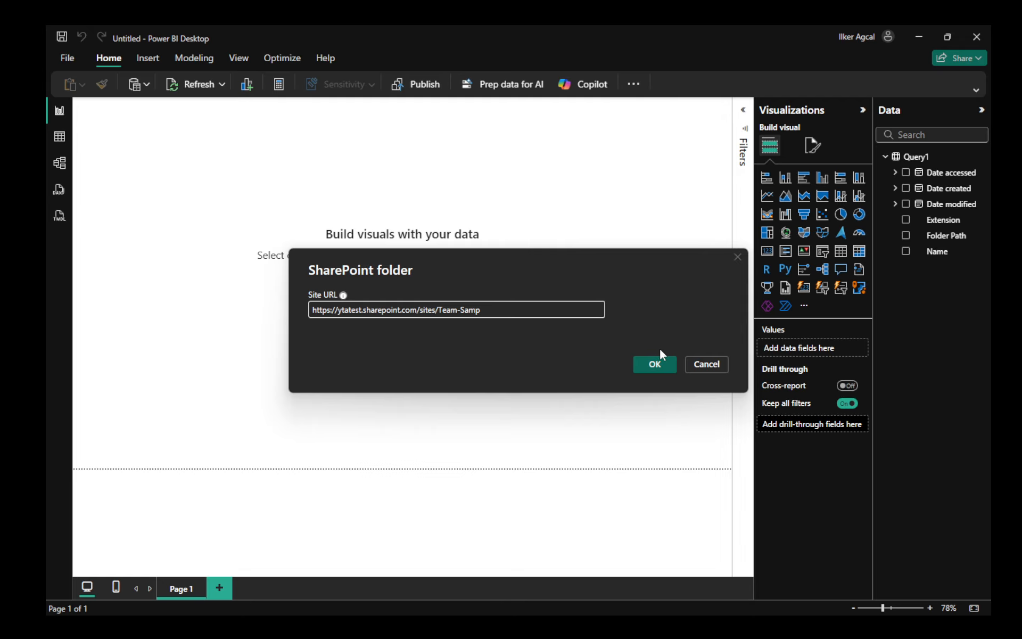
pyautogui.click(660, 363)
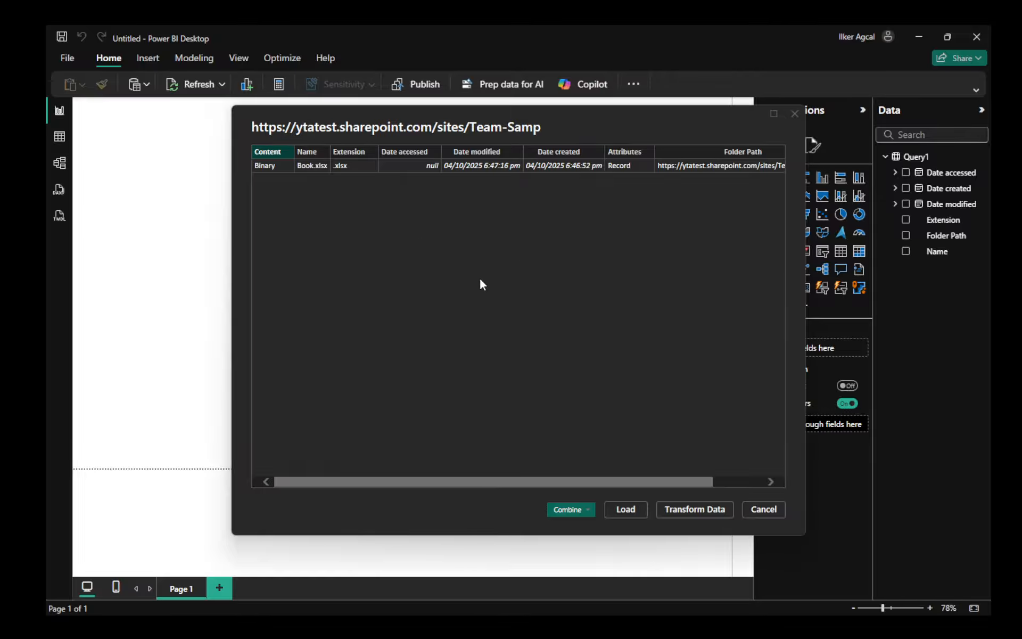
# - Load the SharePoint folder file list and close the load summary
pyautogui.click(628, 510)
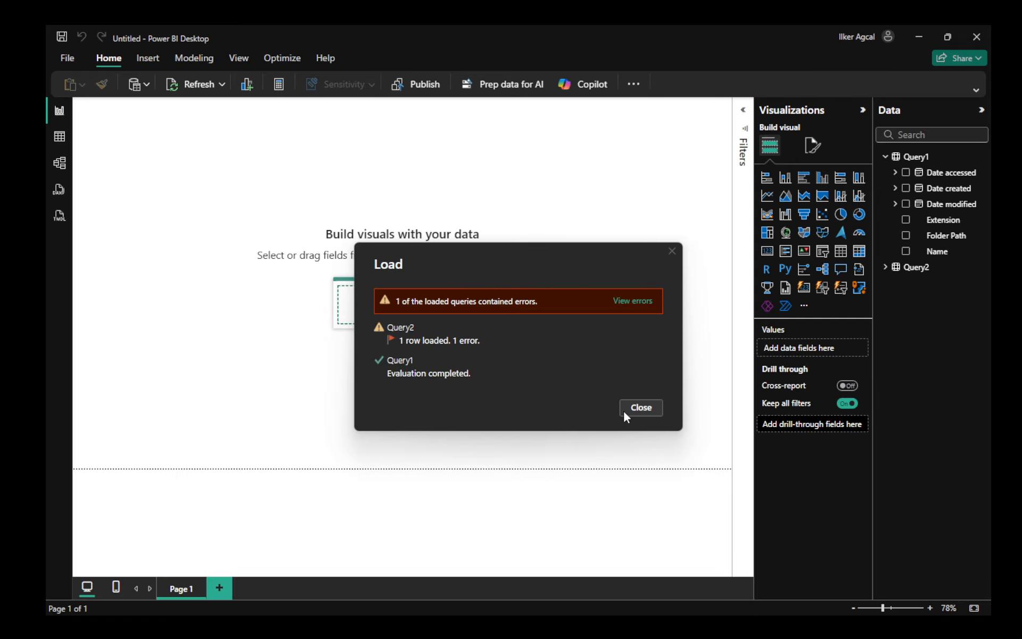
pyautogui.click(642, 408)
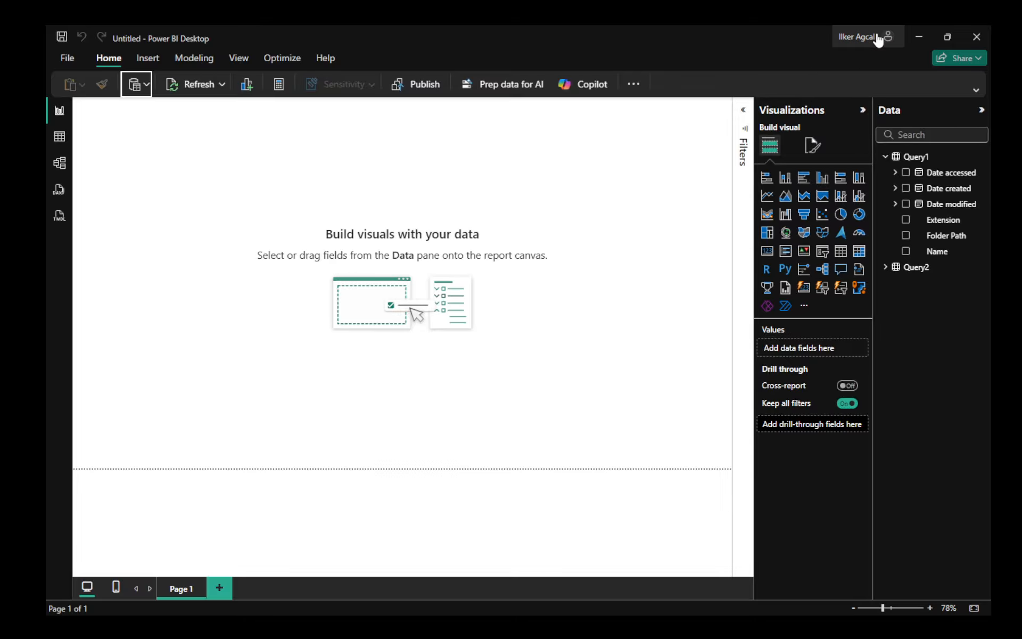
# - Copy the link address of the PC-PARTS.xlsx attachment on the Excel-Test item in the TEST Sample-List
pyautogui.click(917, 36)
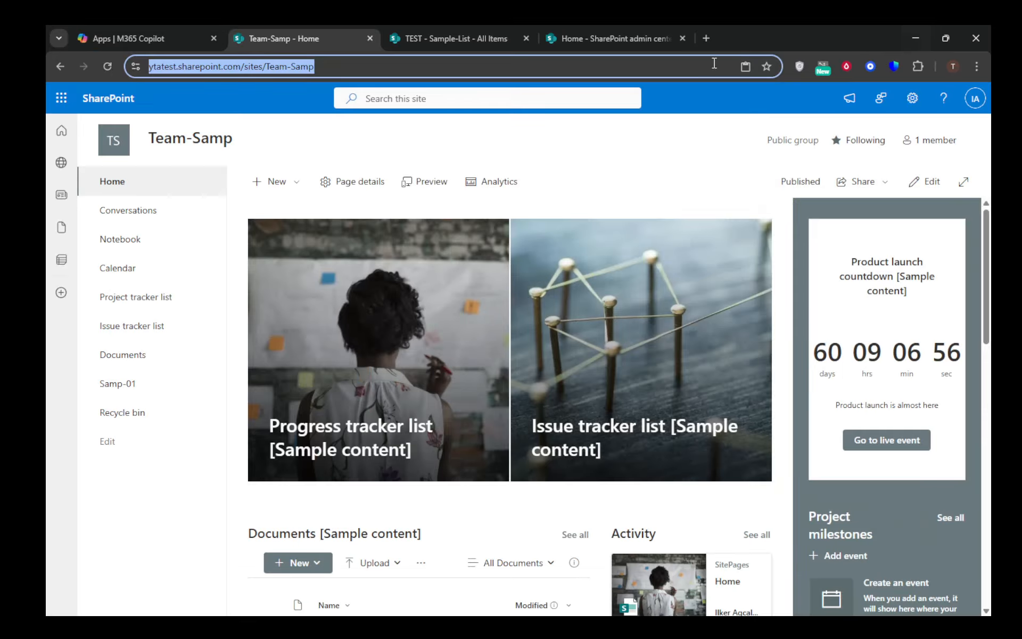
pyautogui.click(436, 37)
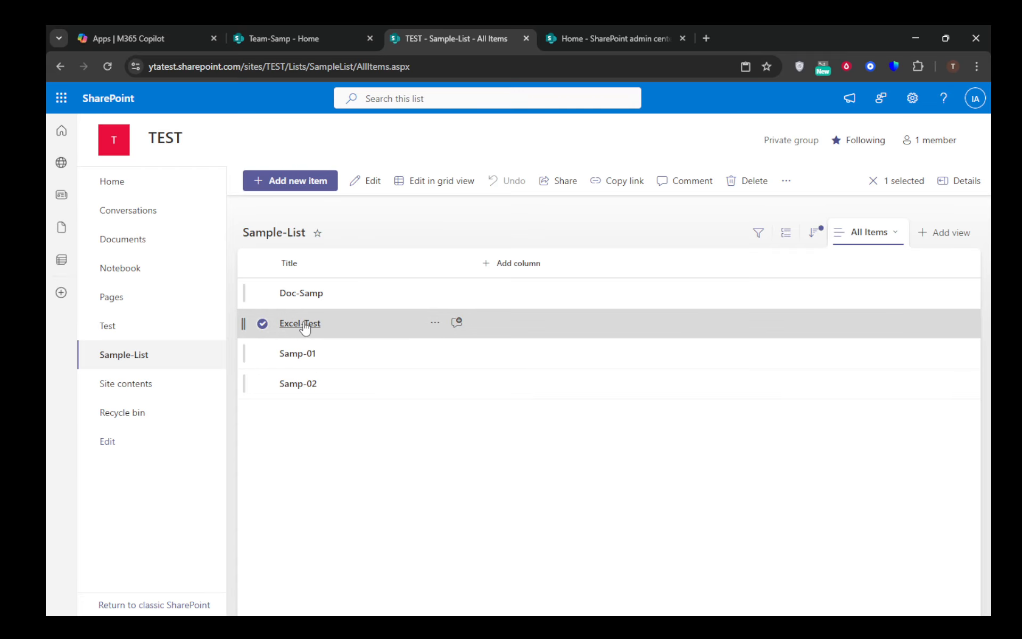
pyautogui.click(305, 326)
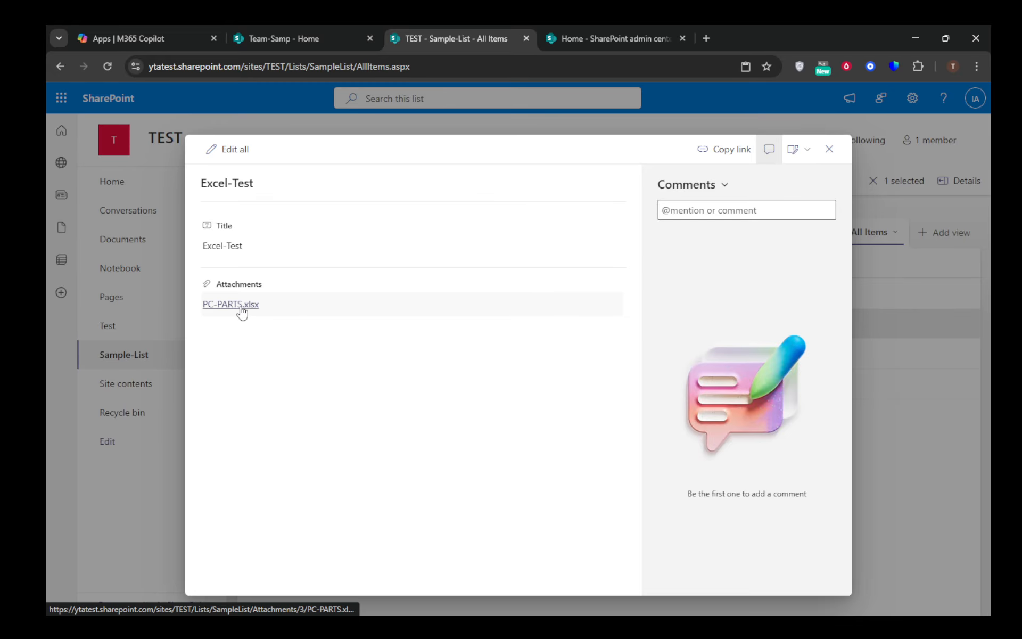
pyautogui.rightClick(242, 308)
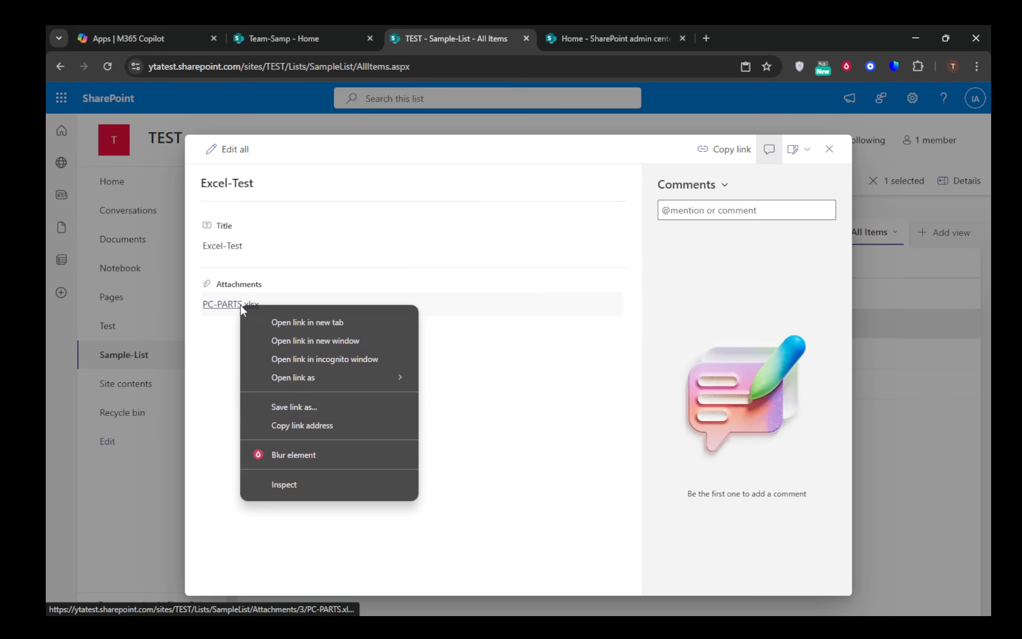
pyautogui.click(292, 426)
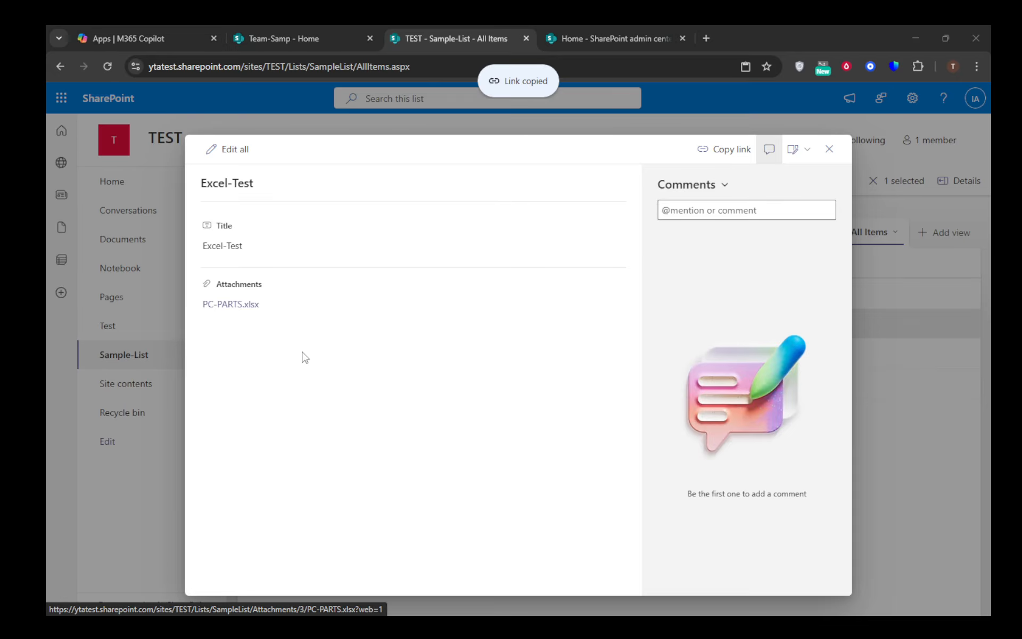
# - Start a Web data source connection and paste the PC-PARTS.xlsx attachment link as the URL
pyautogui.hotkey('alt', 'Tab')
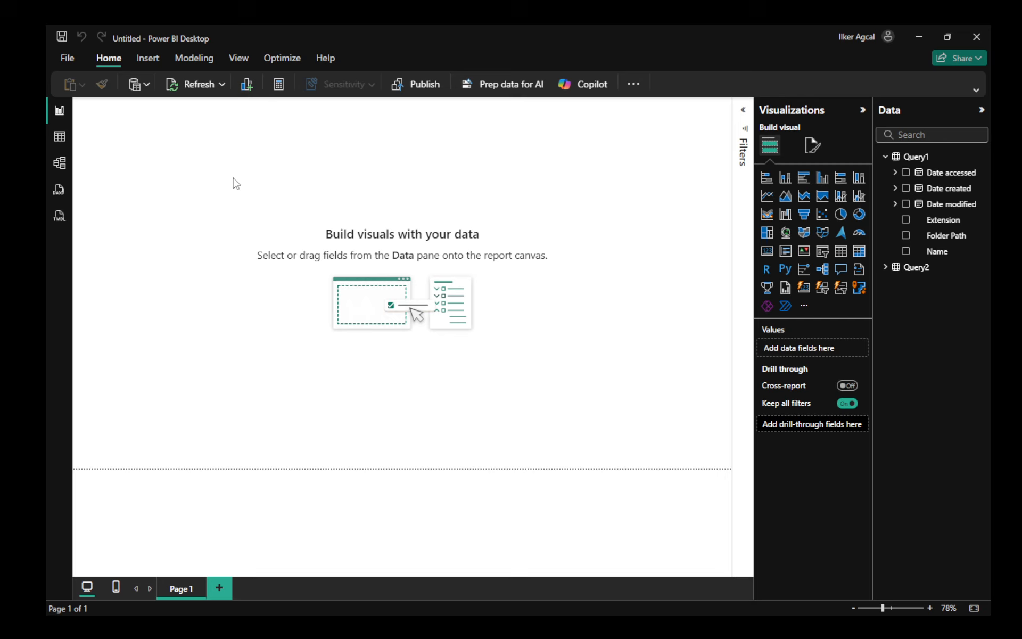
pyautogui.click(147, 86)
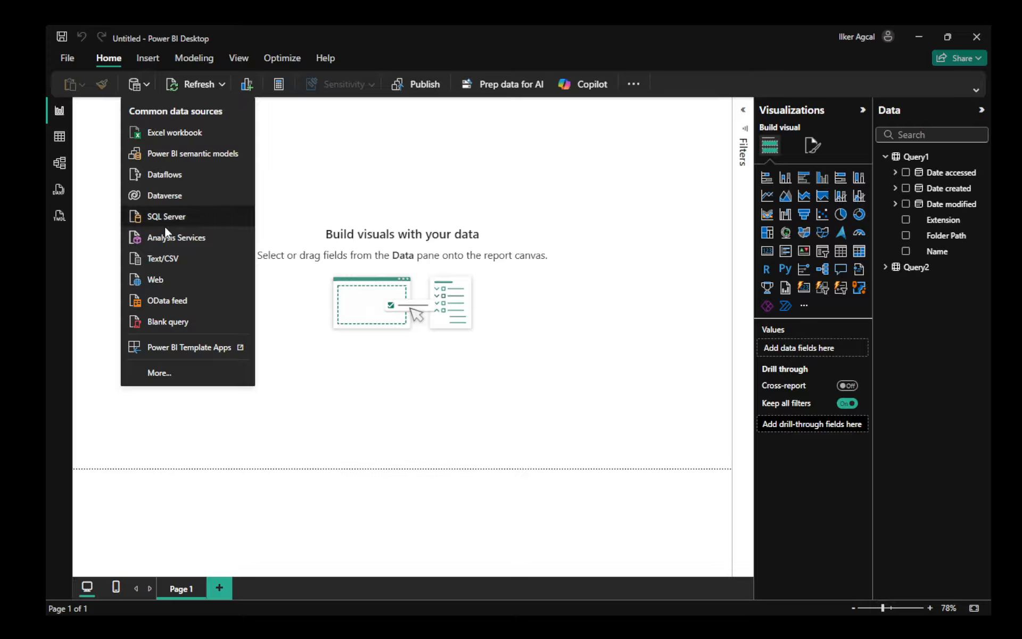
pyautogui.click(152, 281)
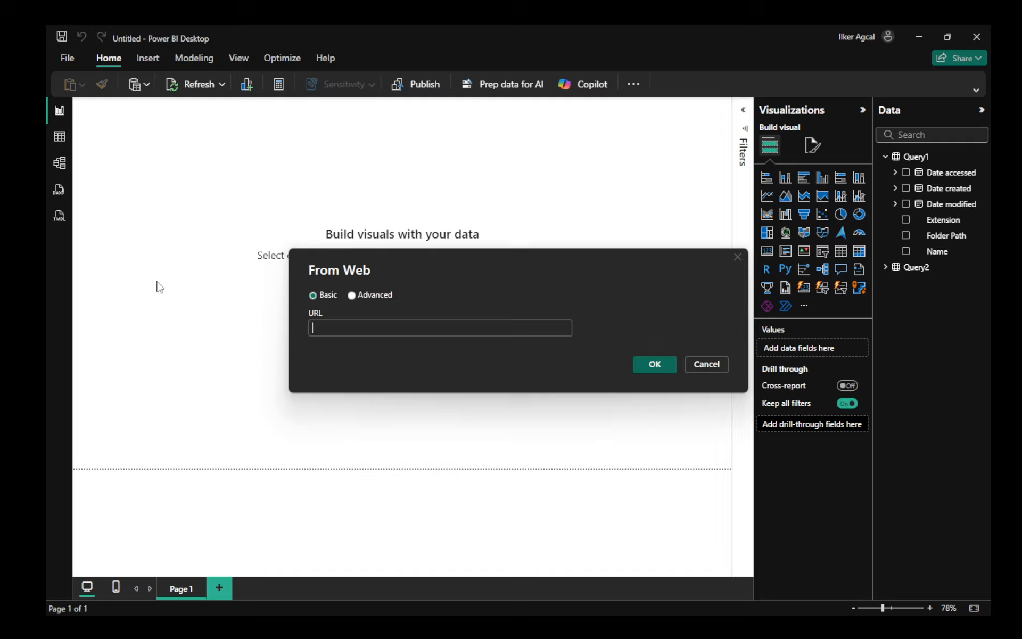
pyautogui.click(375, 334)
pyautogui.hotkey('ctrl', 'v')
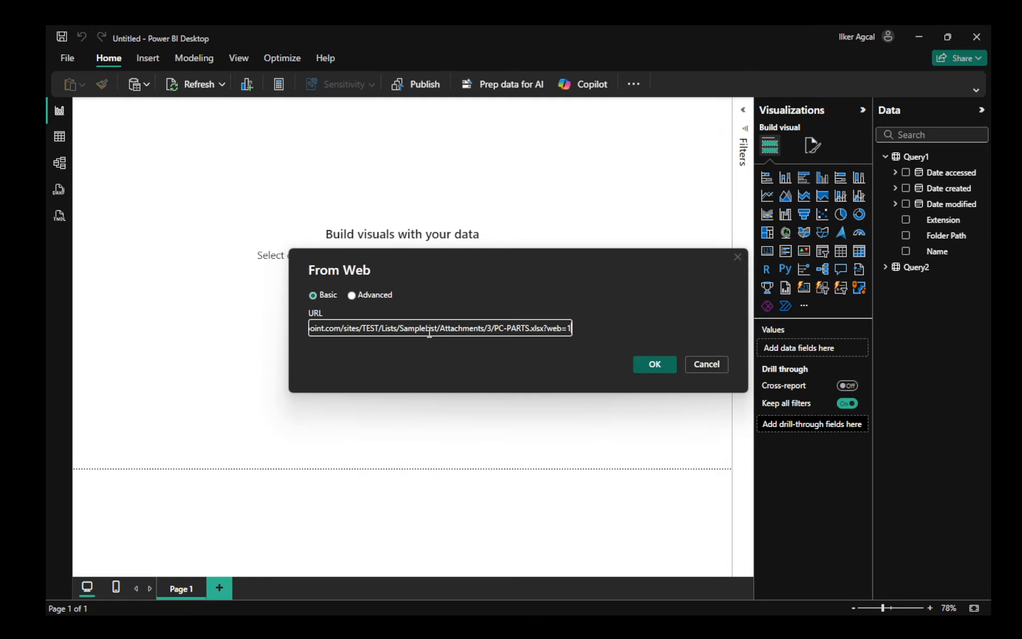
# - Remove the trailing ?web=1 so the URL ends in PC-PARTS.xlsx, and confirm the Web connection
pyautogui.click(547, 330)
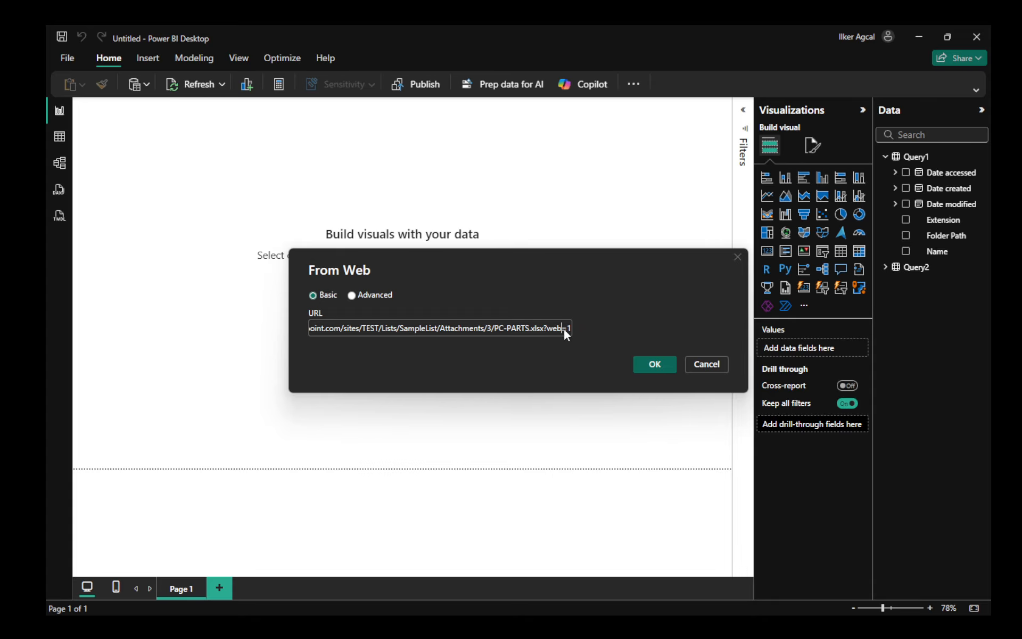
pyautogui.press('Delete')
pyautogui.press('Delete')
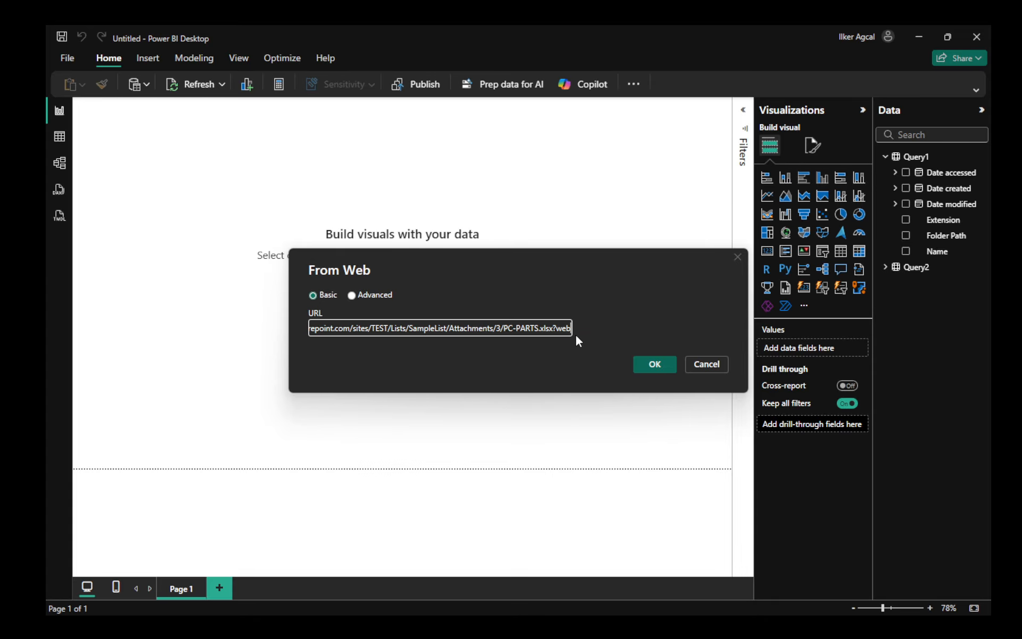
pyautogui.press('BackSpace')
pyautogui.press('BackSpace')
pyautogui.press('BackSpace')
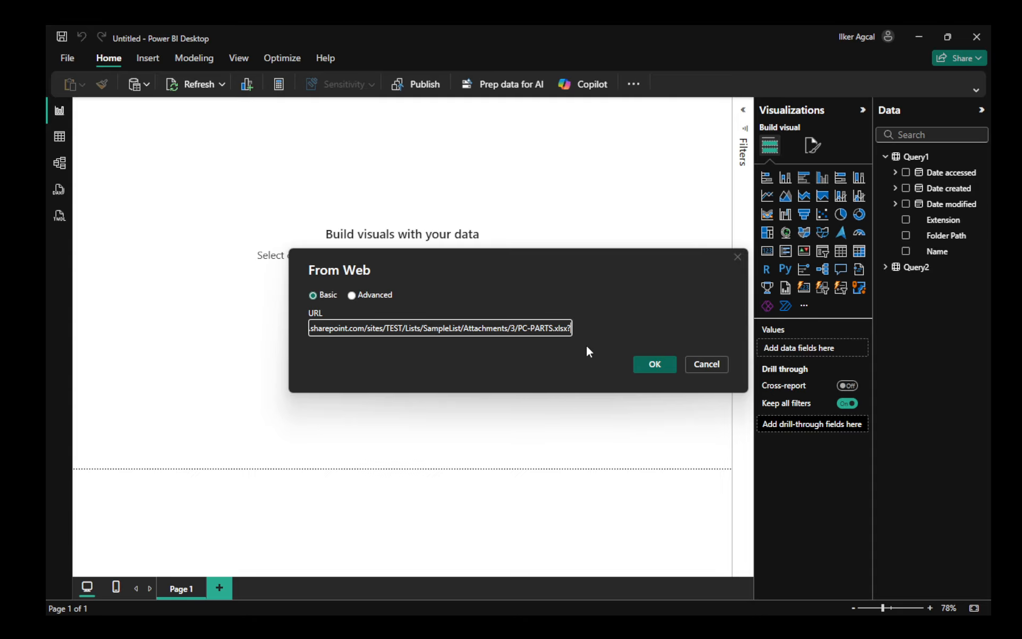
pyautogui.press('BackSpace')
pyautogui.click(640, 363)
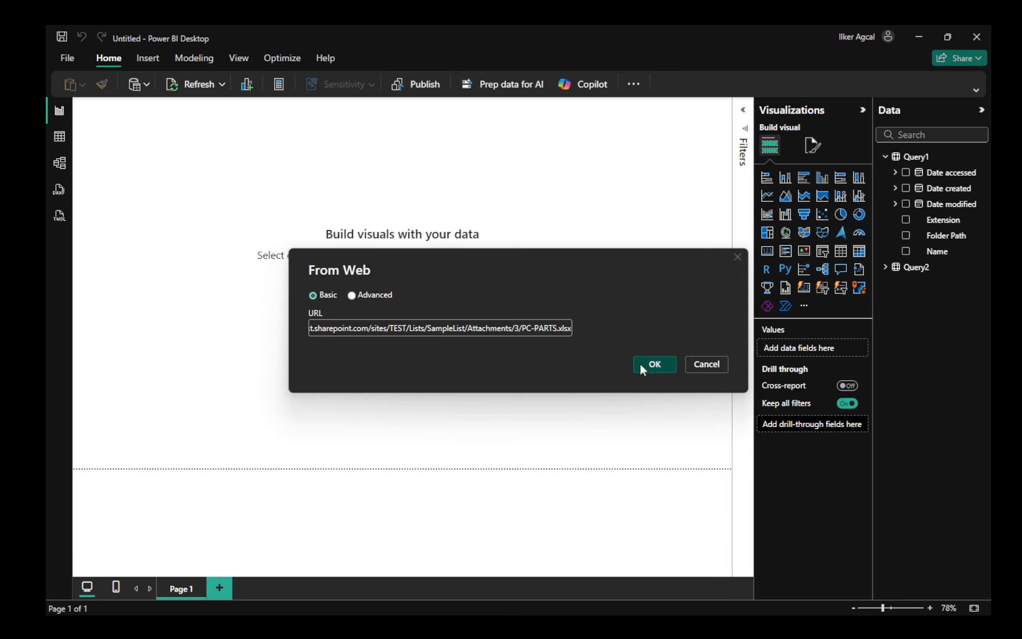